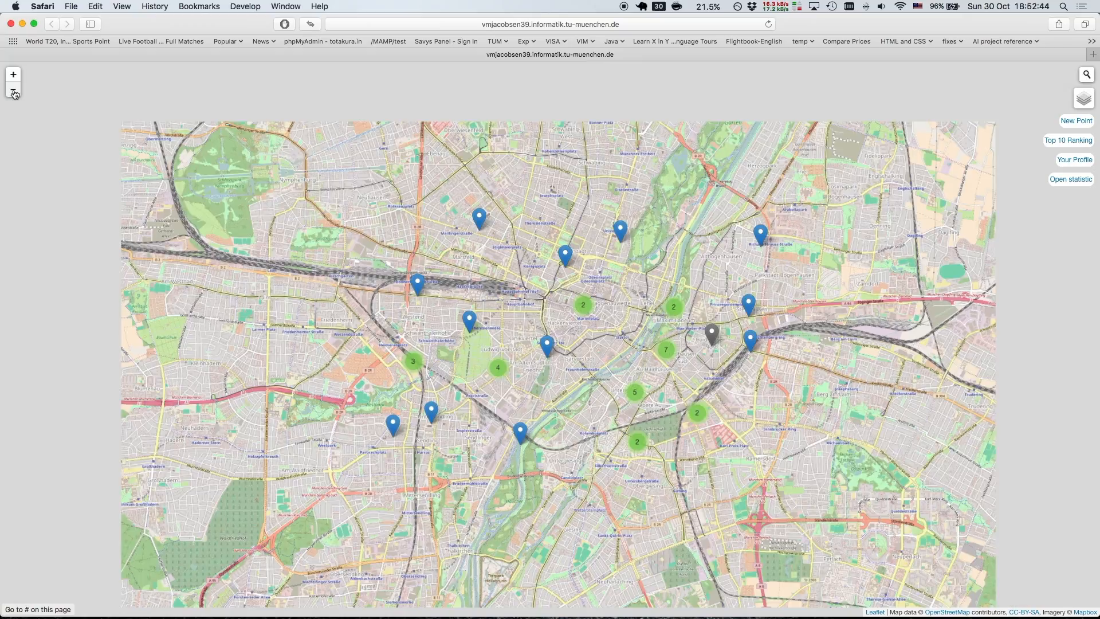
left_click(14, 91)
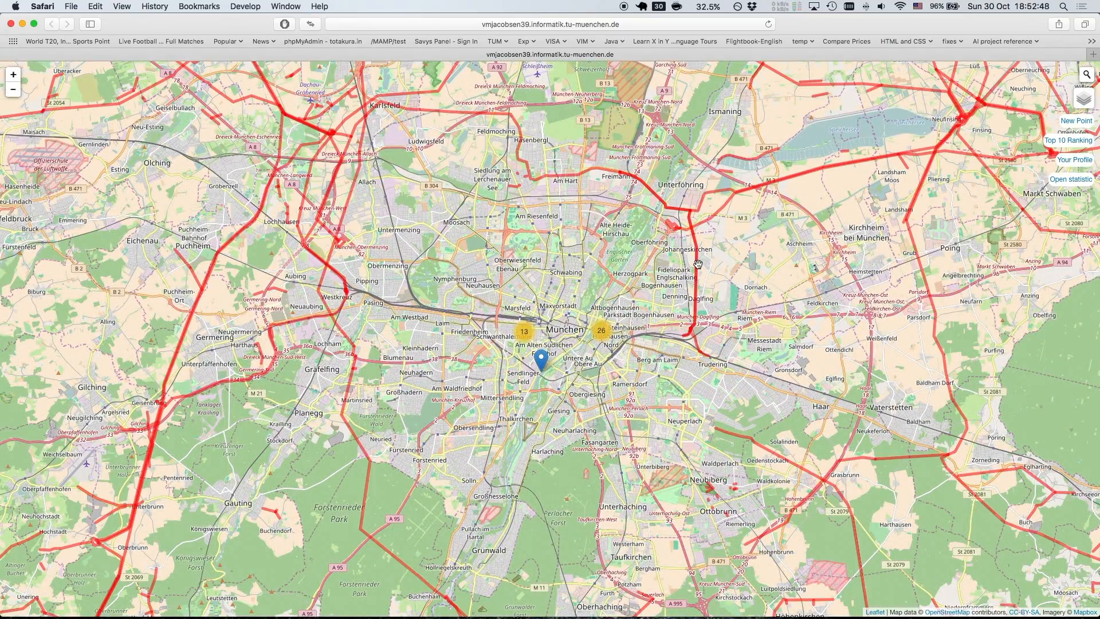
Inspect the tags of the north–south power line near Johanneskirchen, northeast of Munich, and close its details
left_click(697, 269)
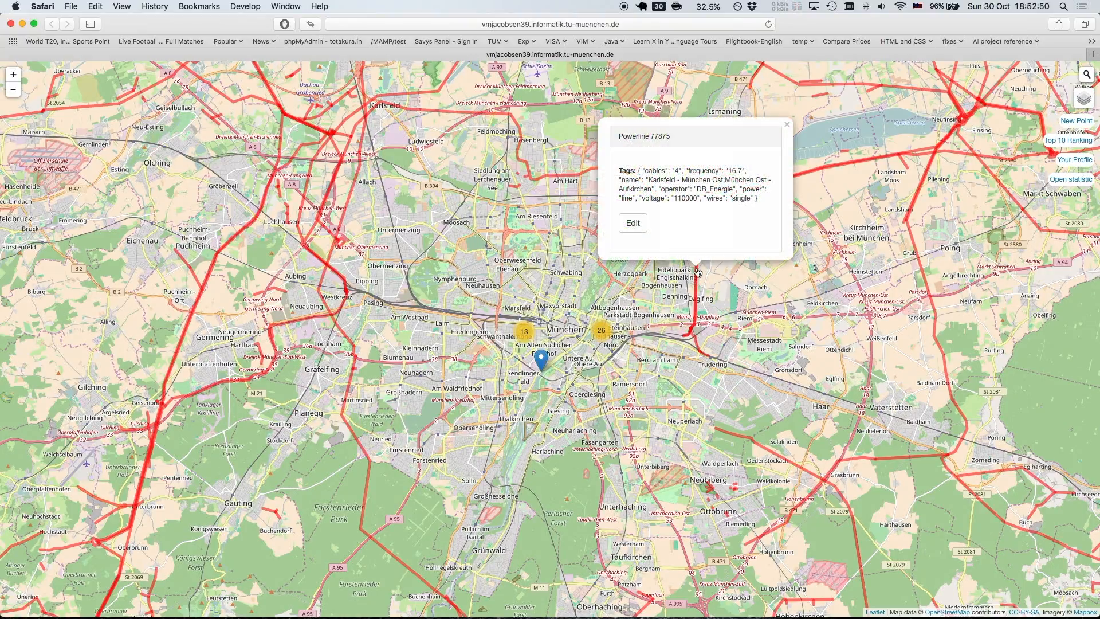
left_click_drag(648, 179, 730, 180)
double_click(704, 189)
left_click(691, 198)
double_click(691, 198)
left_click(787, 124)
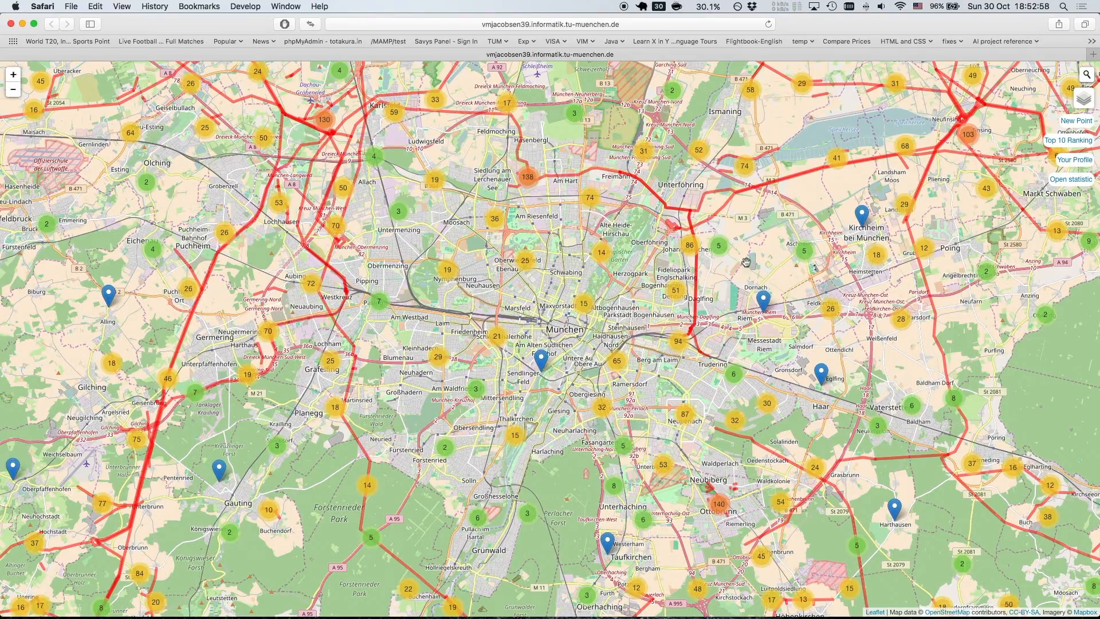
Display the Relations overlay on the map across the wider Munich region
mouse_move(1085, 101)
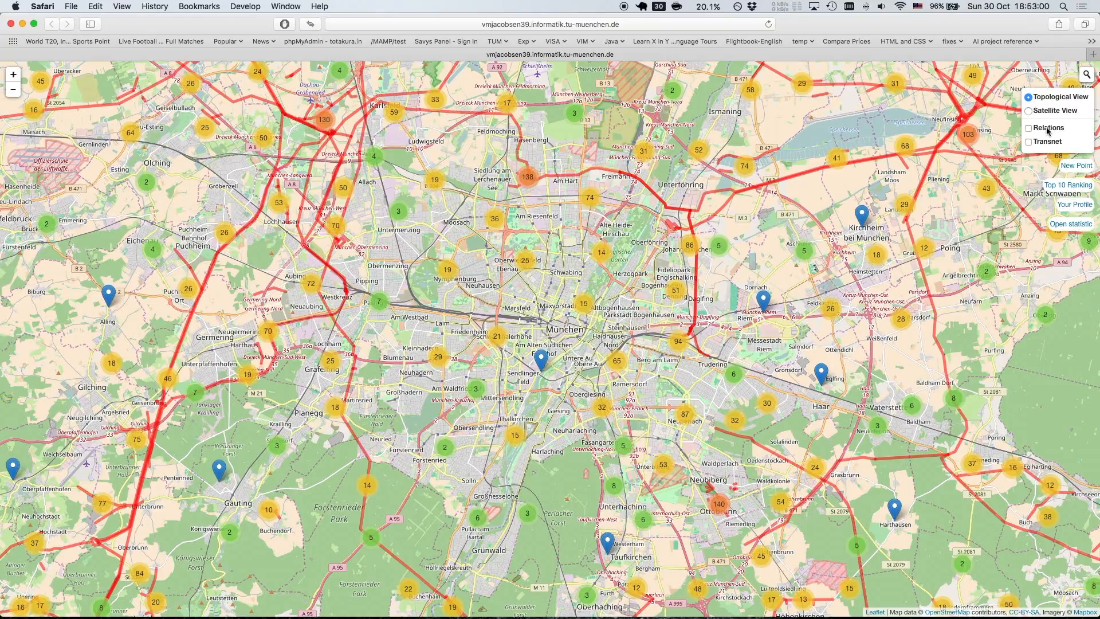
left_click(1028, 128)
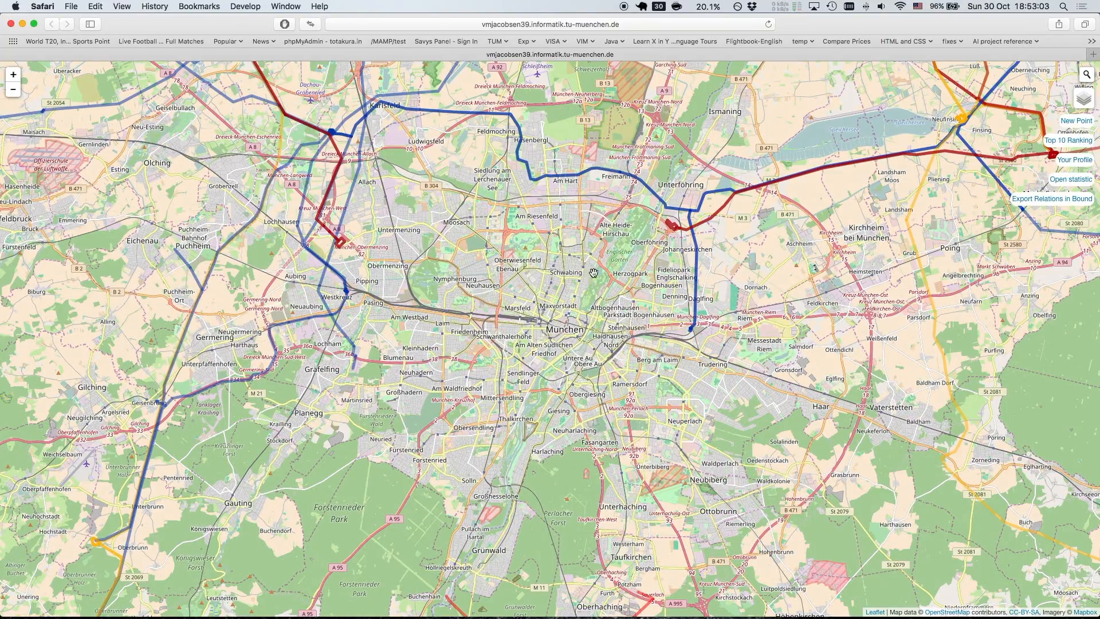
left_click(13, 89)
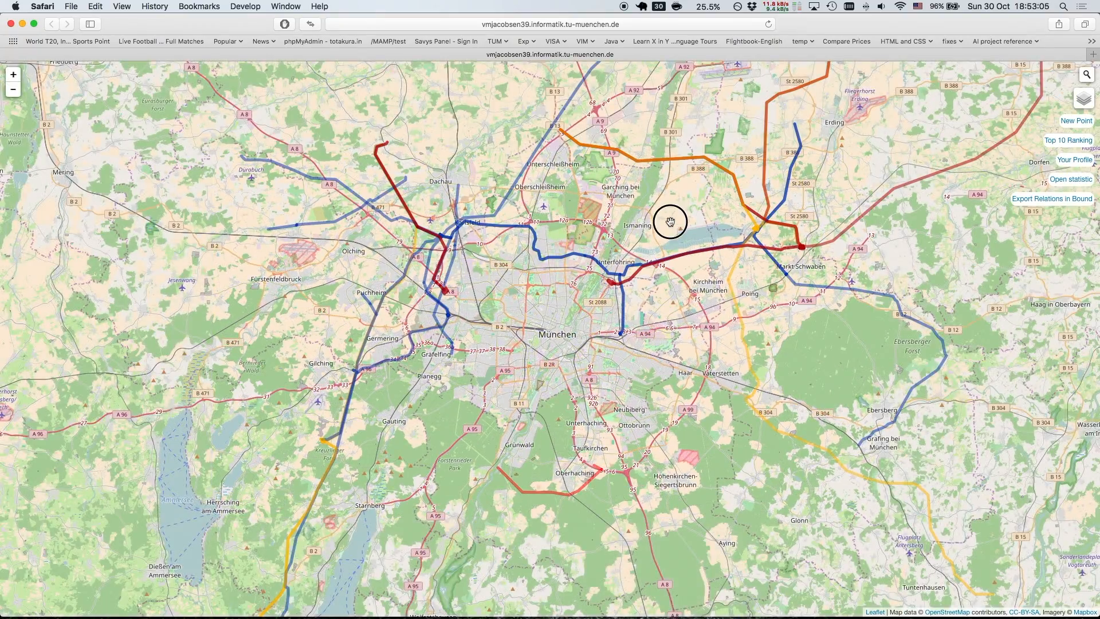
left_click_drag(668, 221, 651, 241)
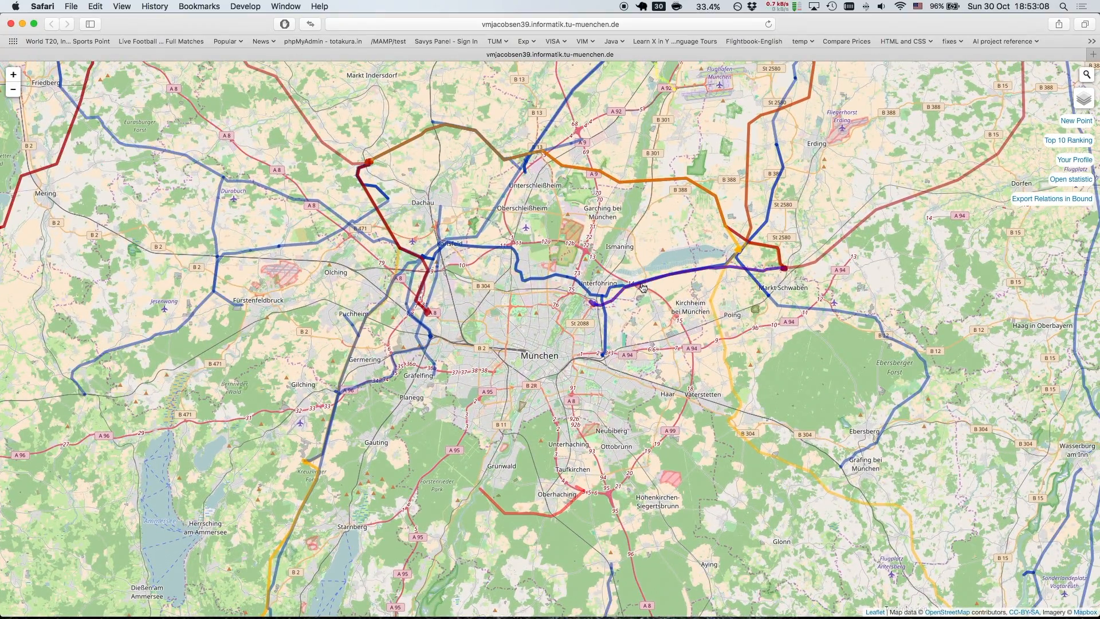
Review the tags and power lines of the Ottenhofen–Föhring relation, and close its details
left_click(613, 305)
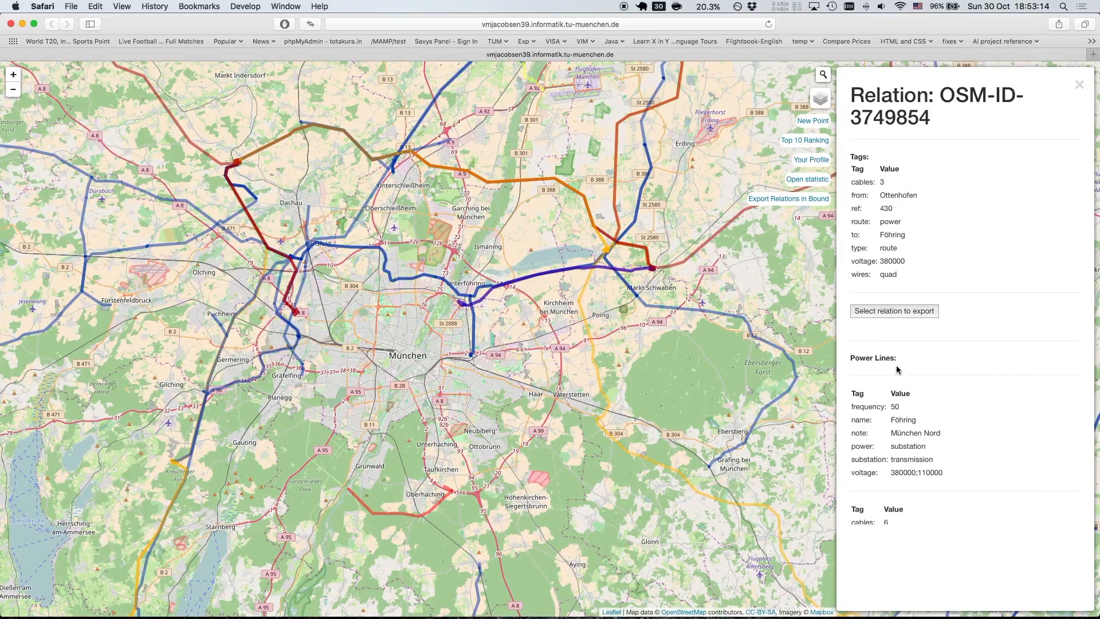
scroll(929, 420, "down", 10)
scroll(920, 421, "up", 5)
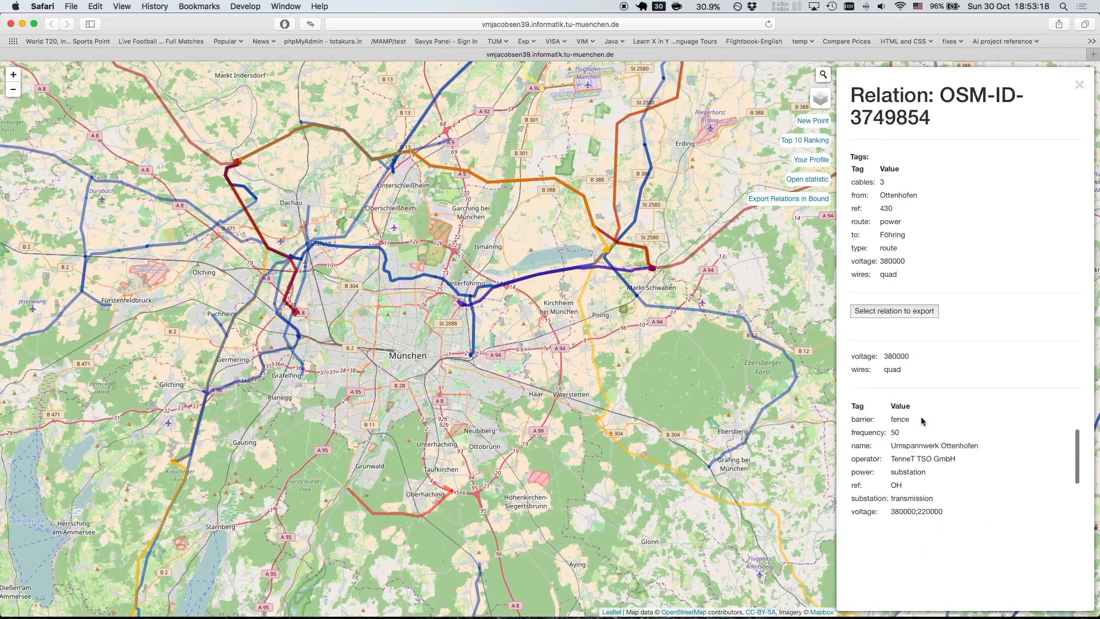
left_click(1080, 85)
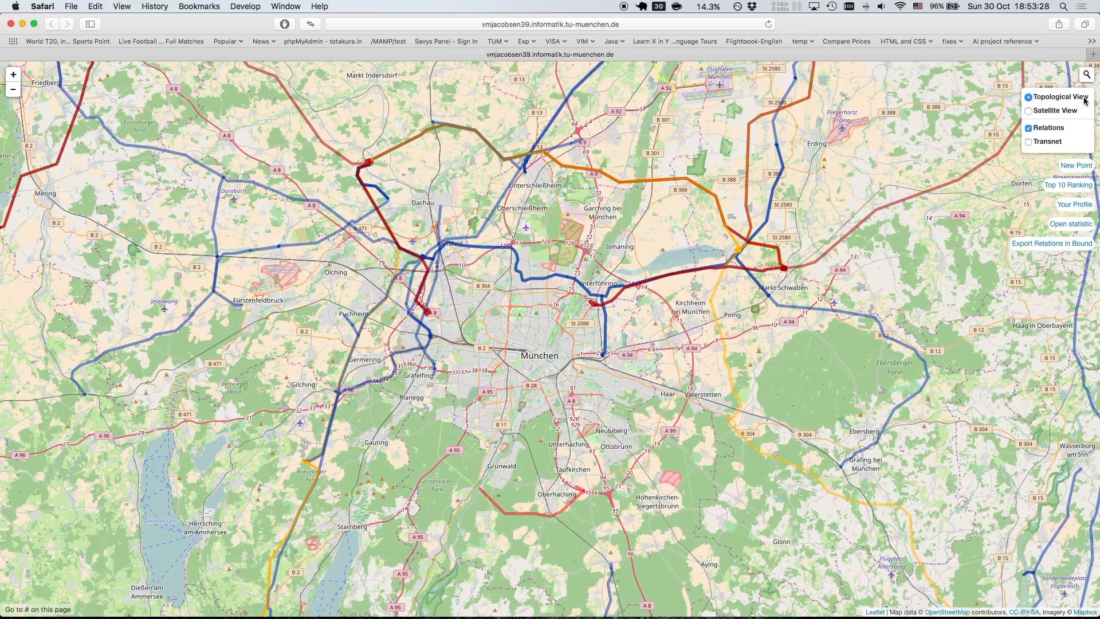
Select the Ottenhofen–Föhring relation for export and close its details
left_click(624, 289)
left_click(907, 312)
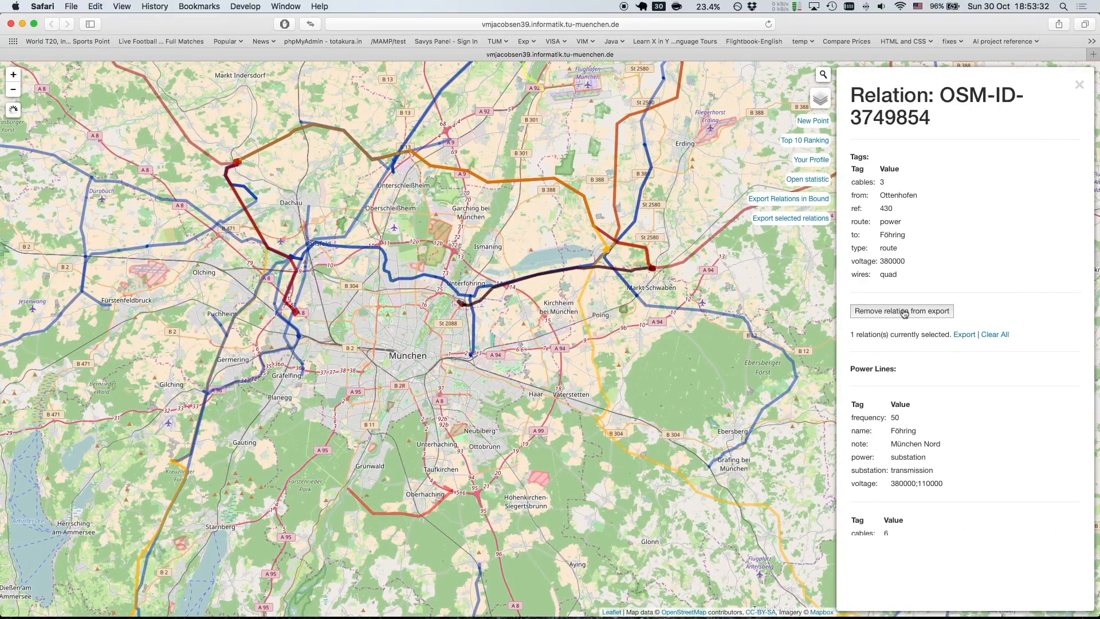
left_click(1079, 85)
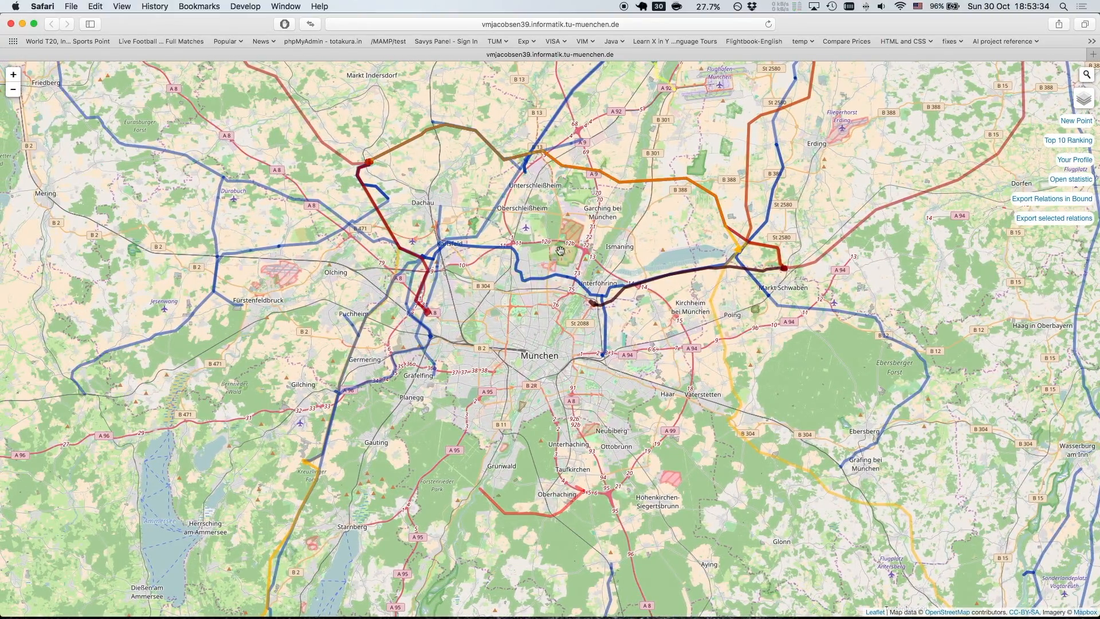
Add the Karlsfeld - München Ost relation to the export selection and download the selected relations as an OSM file
left_click(550, 278)
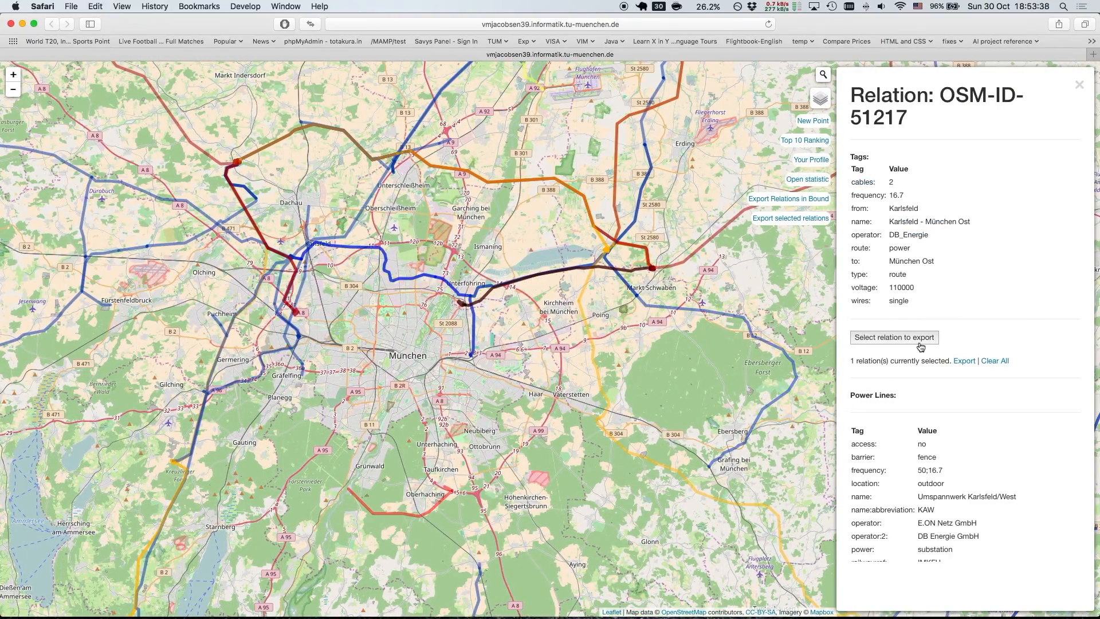
left_click(920, 339)
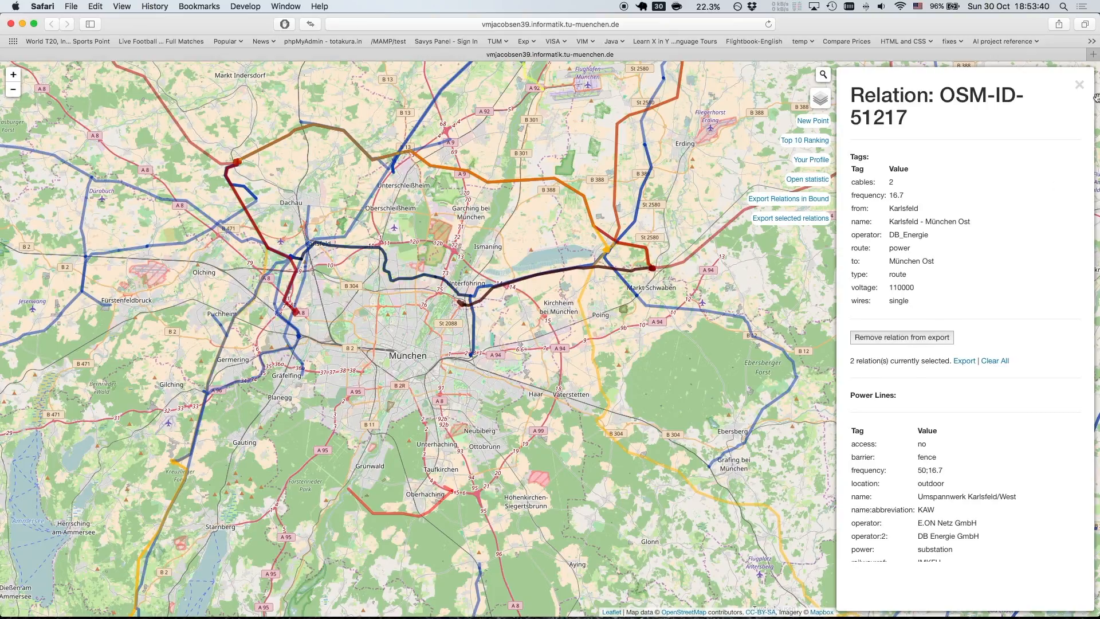
left_click(964, 361)
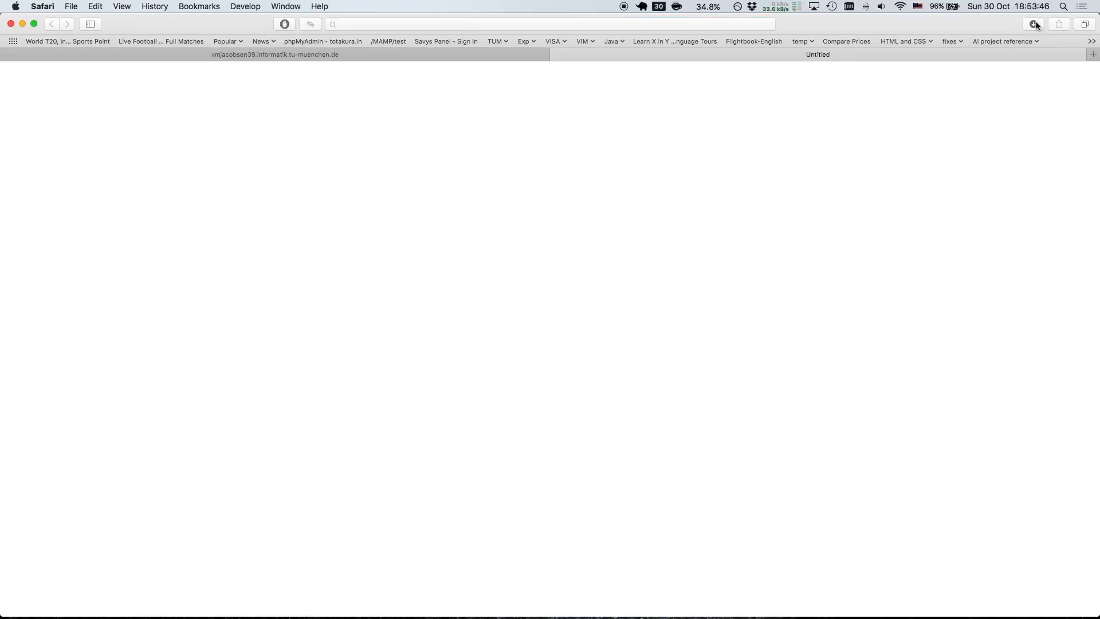
left_click(1033, 24)
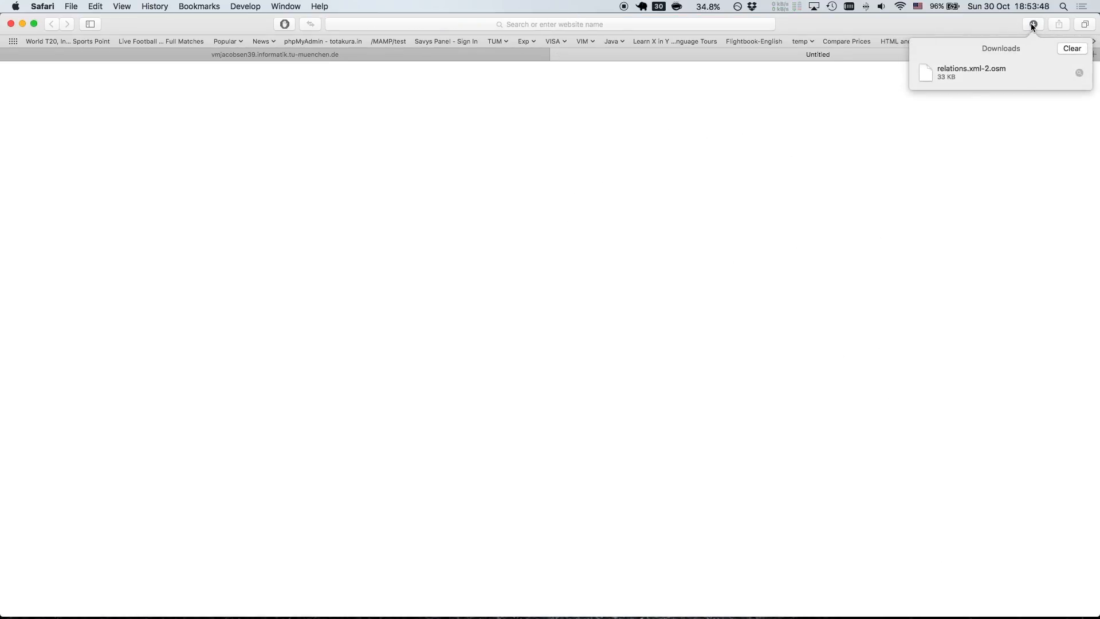
key("Escape")
Search for qgis on the computer and launch QGIS
key("super+space")
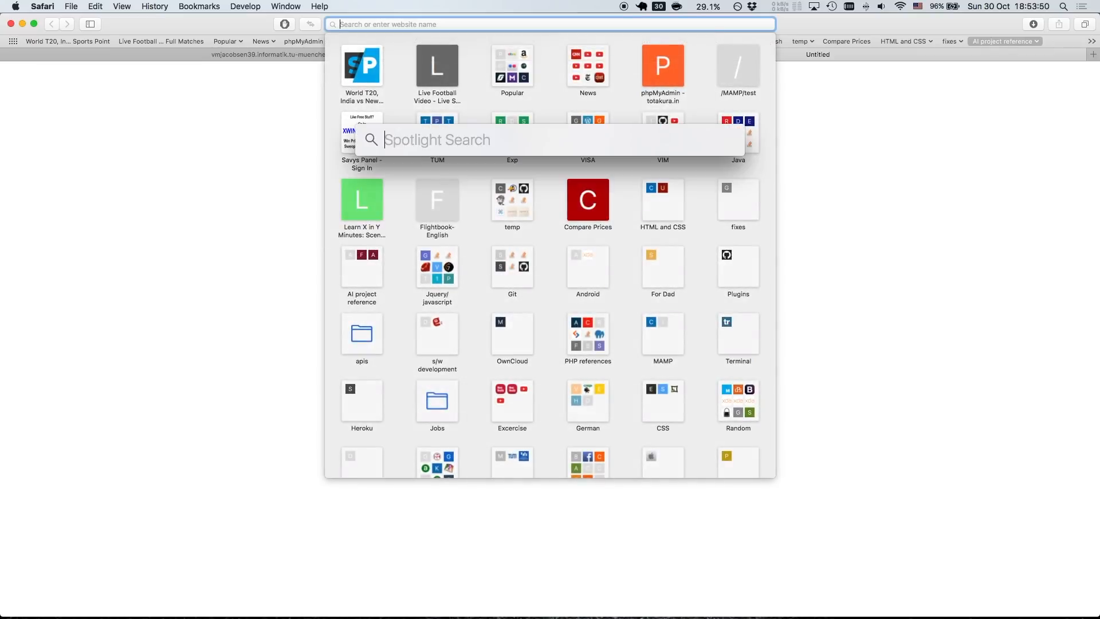
type("qgis")
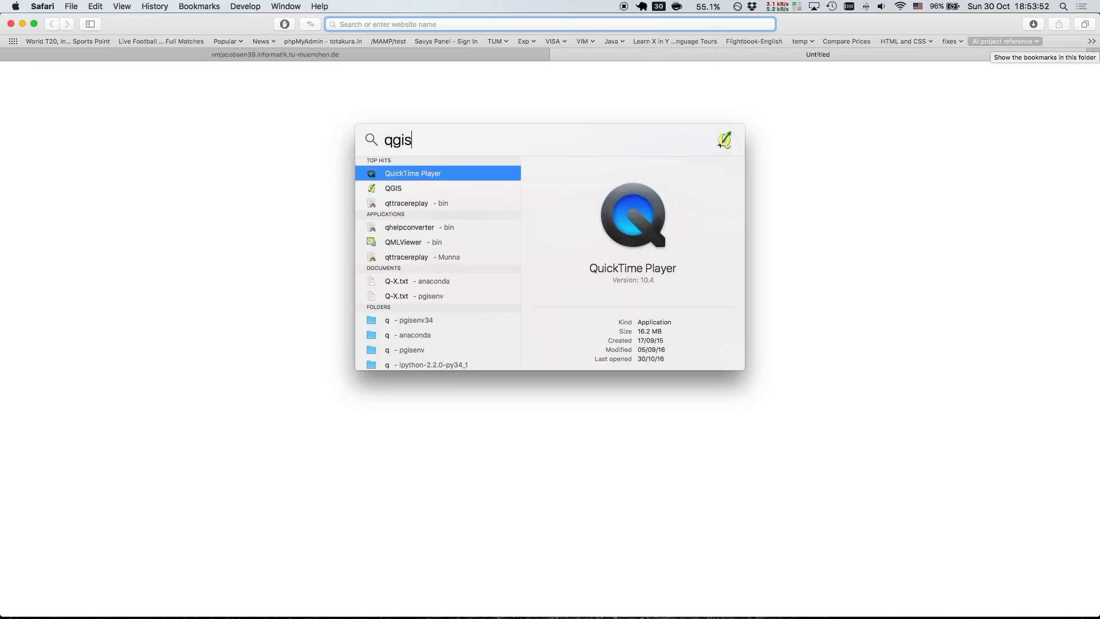
key("Return")
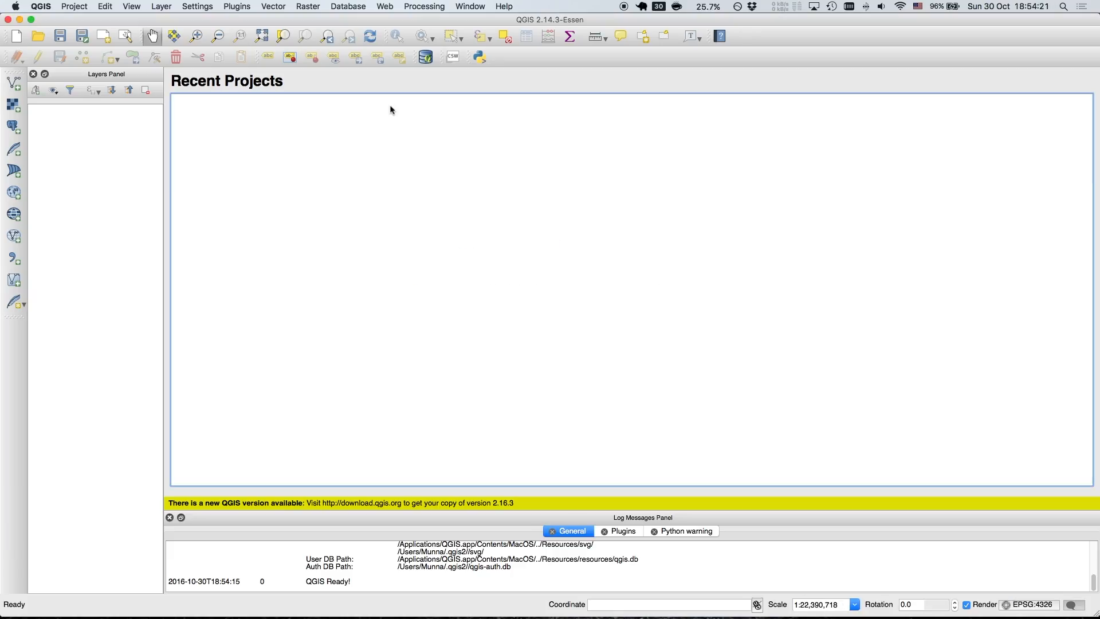
Add the OpenStreetMap base layer from the OpenLayers plugin, allowing its tile server connection, and bring the Munich region into view
left_click(384, 7)
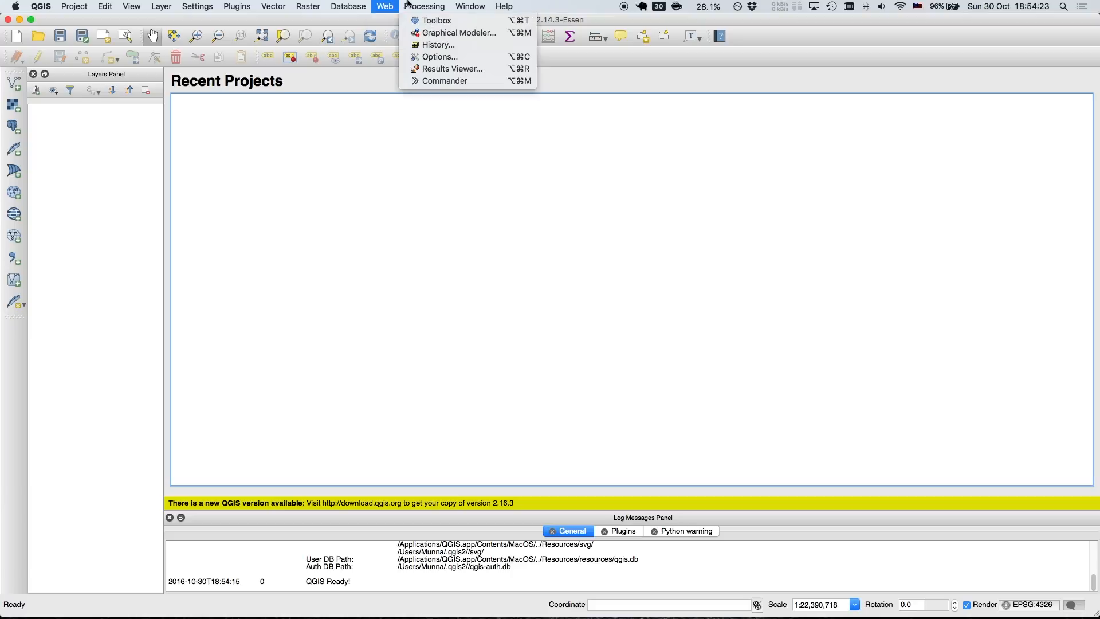
mouse_move(453, 31)
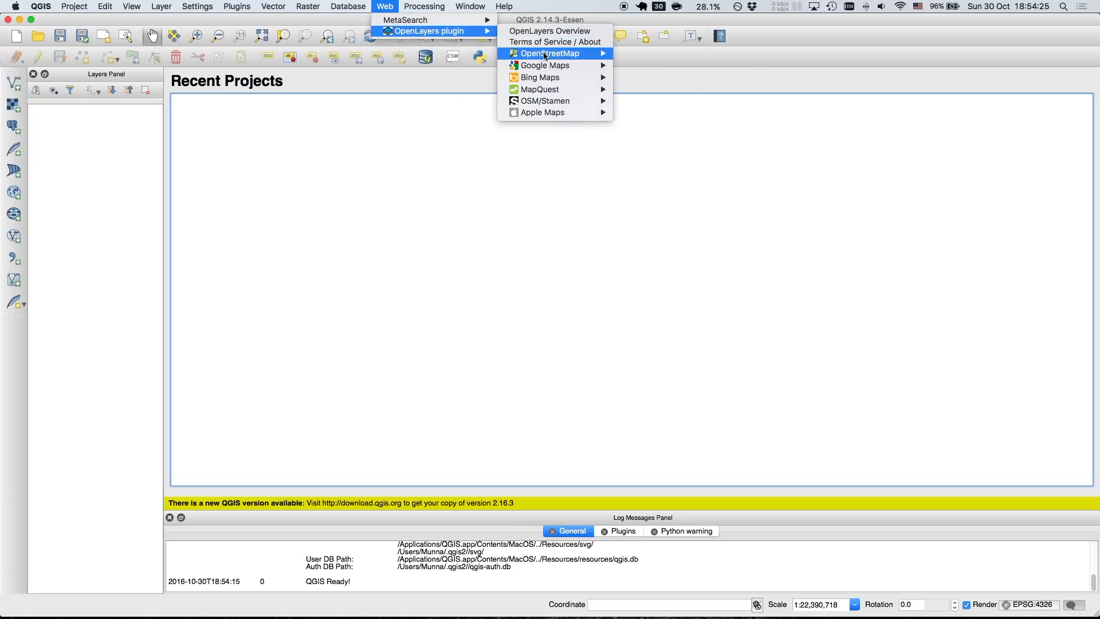
mouse_move(544, 55)
left_click(643, 55)
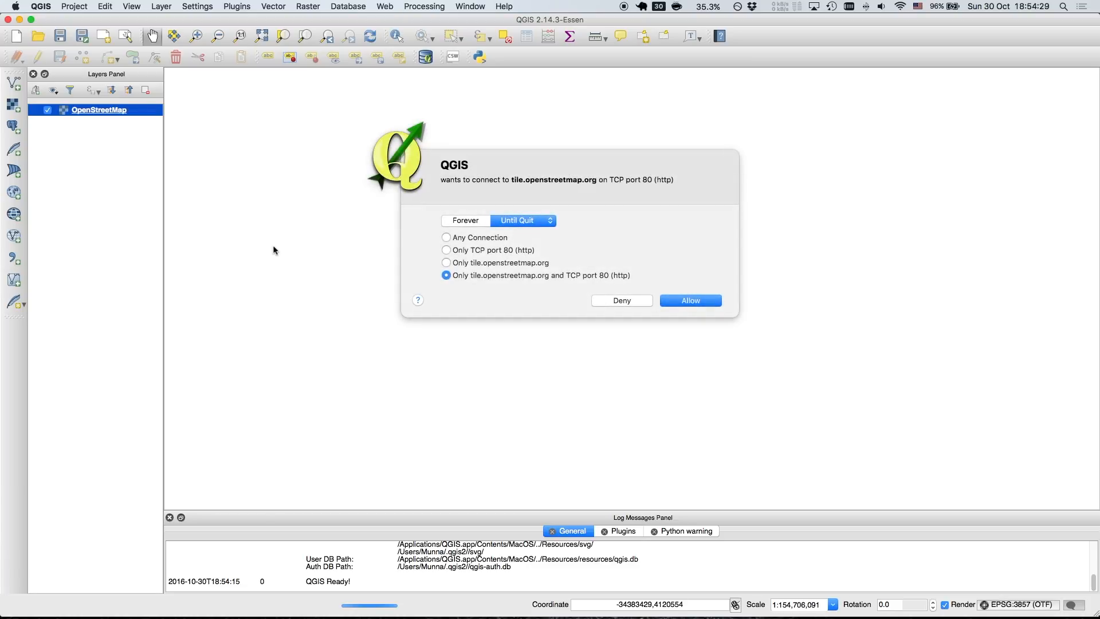
left_click(668, 300)
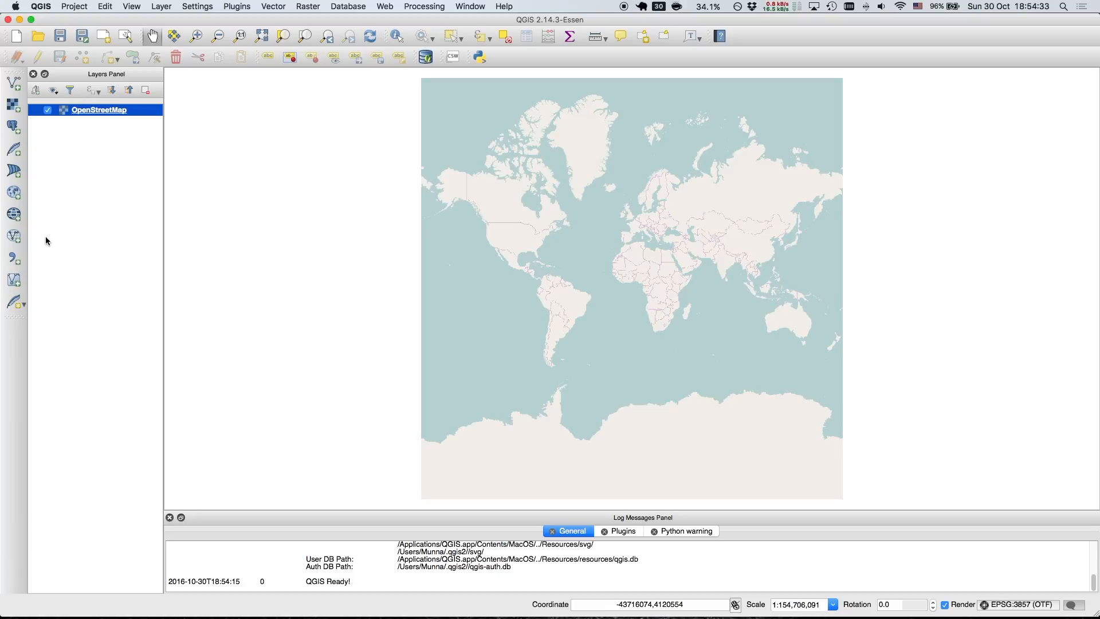
left_click(196, 36)
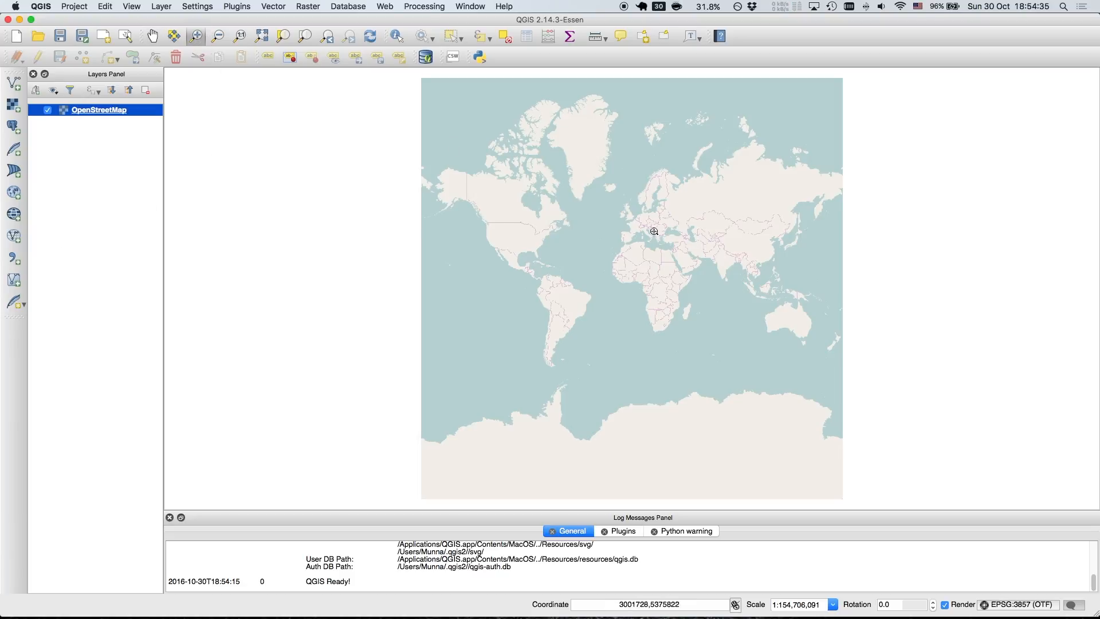
left_click_drag(632, 213, 653, 228)
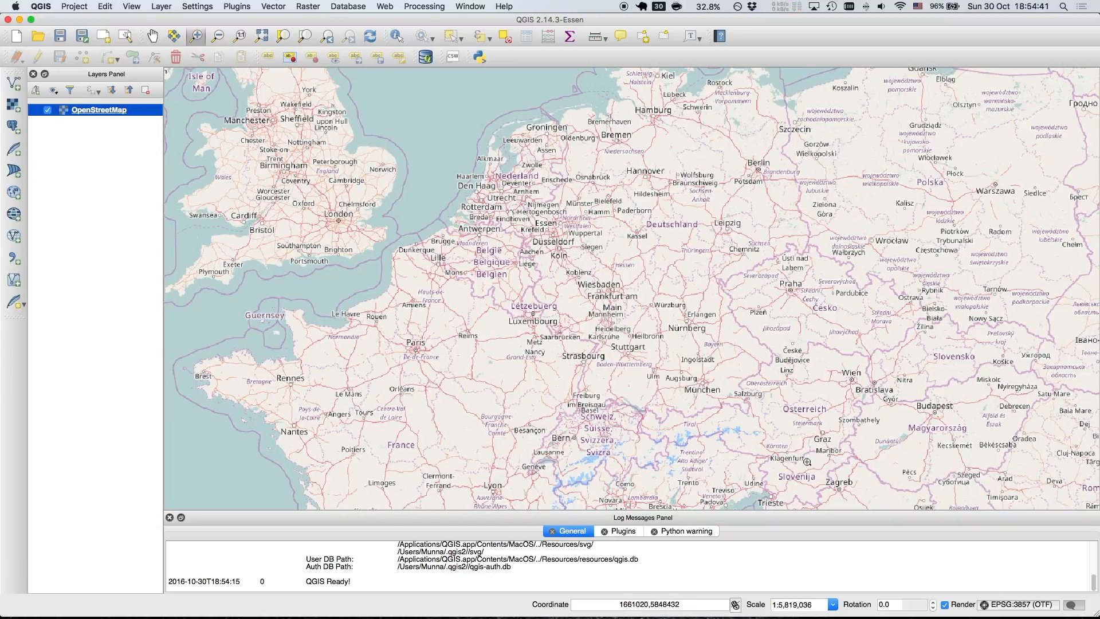
left_click_drag(677, 364, 736, 413)
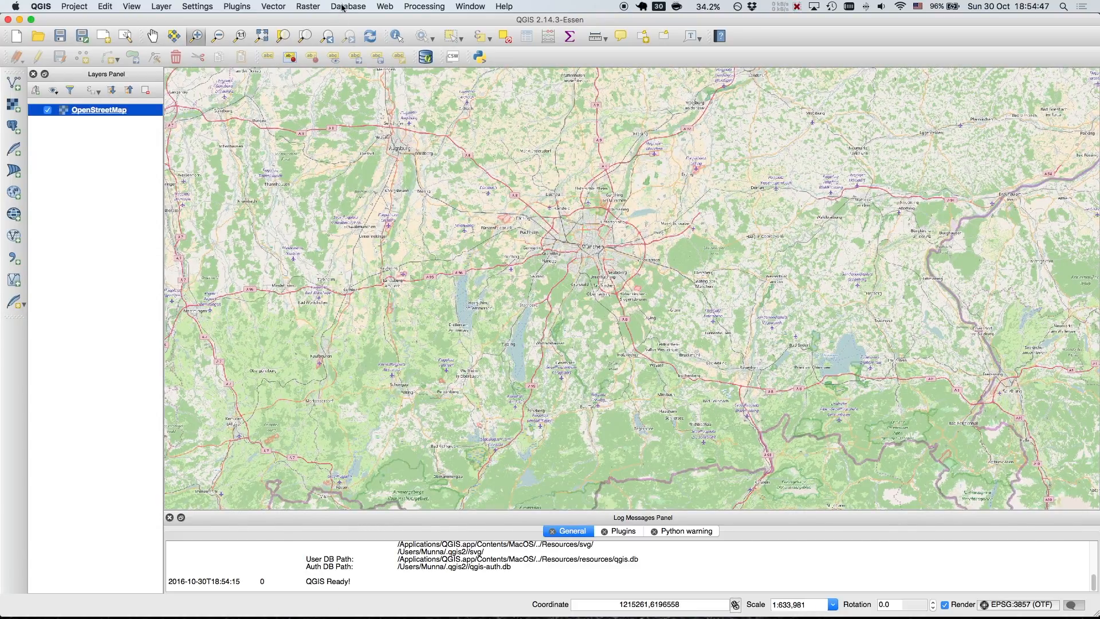
Import the OpenStreetMap topology from relations.xml-2.osm in Downloads into relations.xml-2.osm.db, creating a SpatiaLite connection named relations
left_click(262, 5)
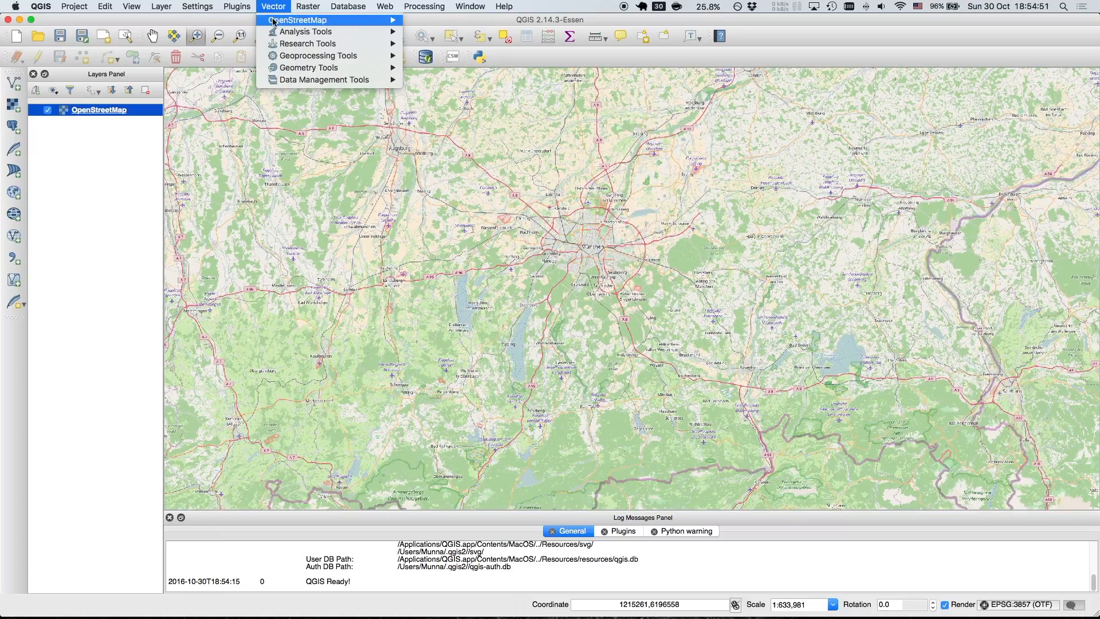
mouse_move(304, 20)
left_click(474, 36)
left_click(631, 251)
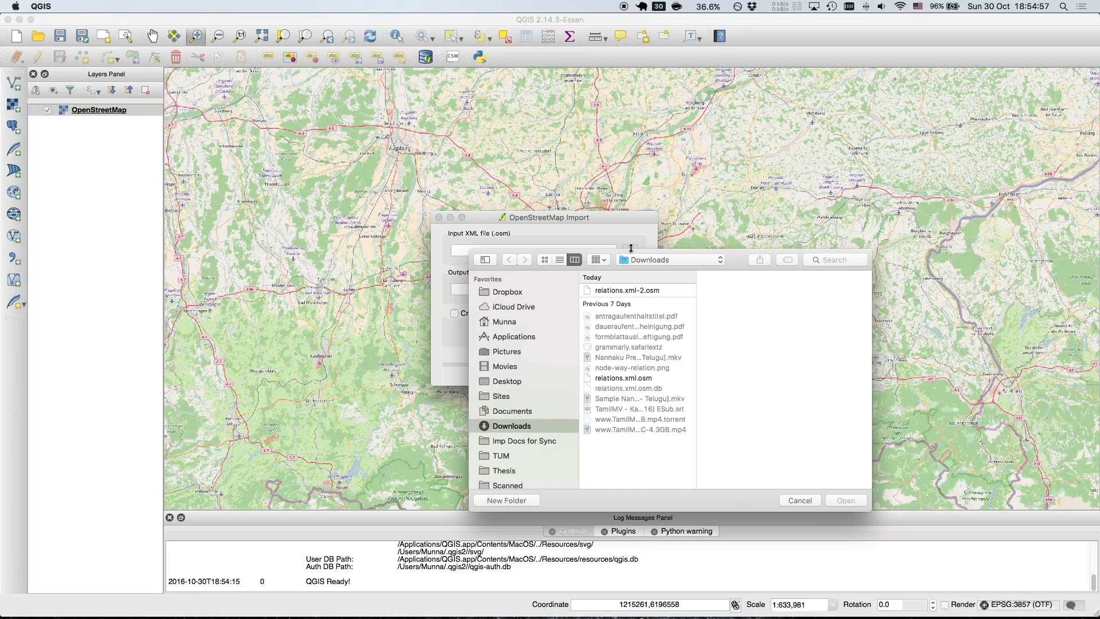
left_click(628, 290)
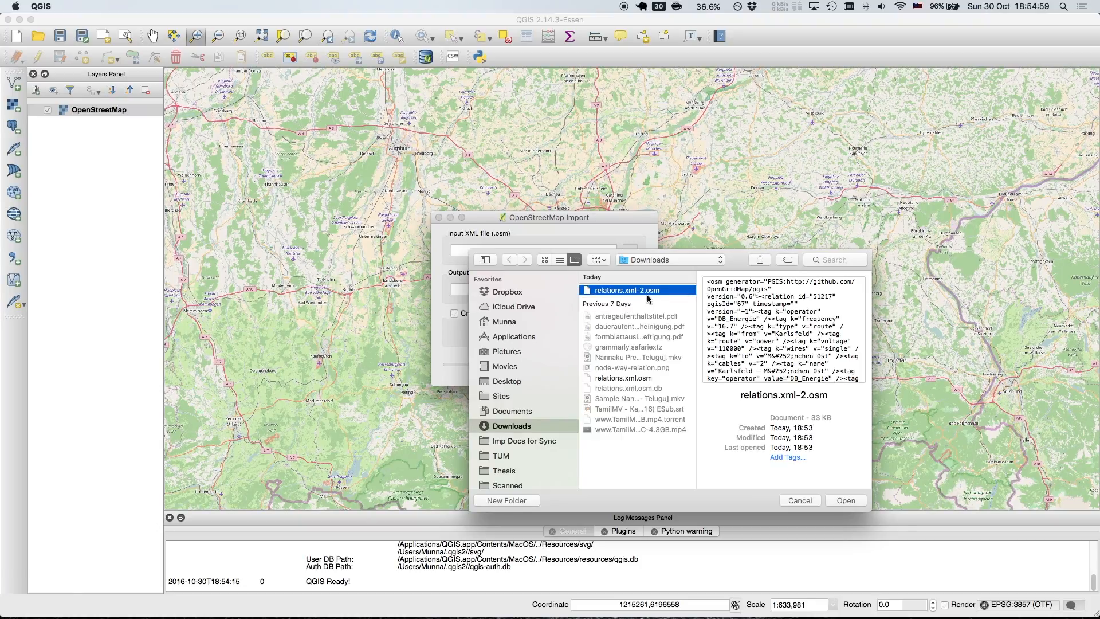
left_click(847, 502)
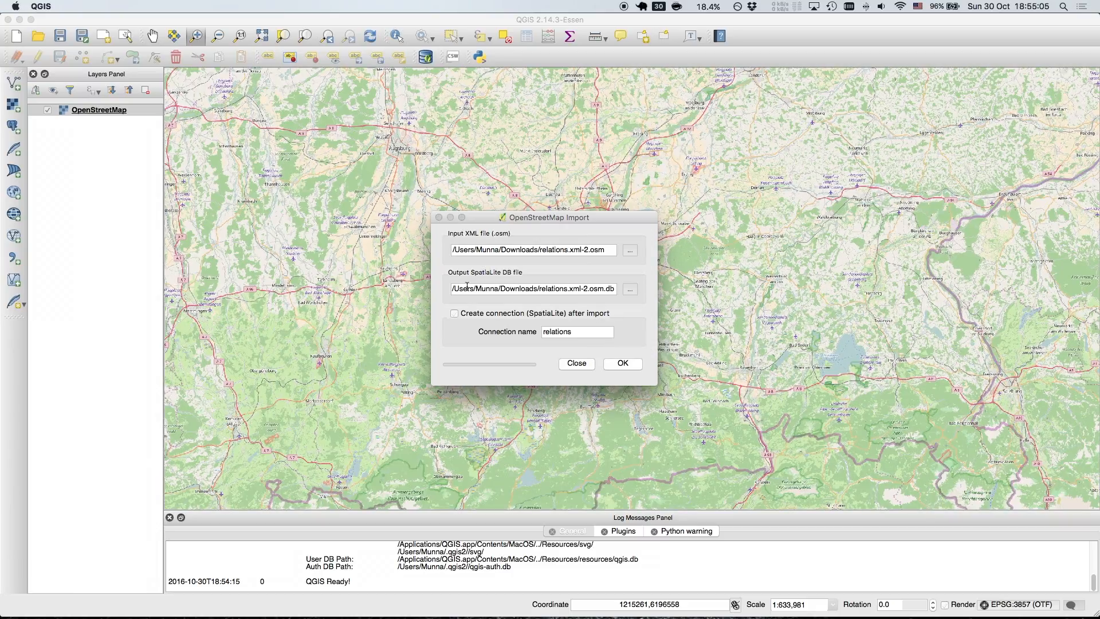
left_click(623, 364)
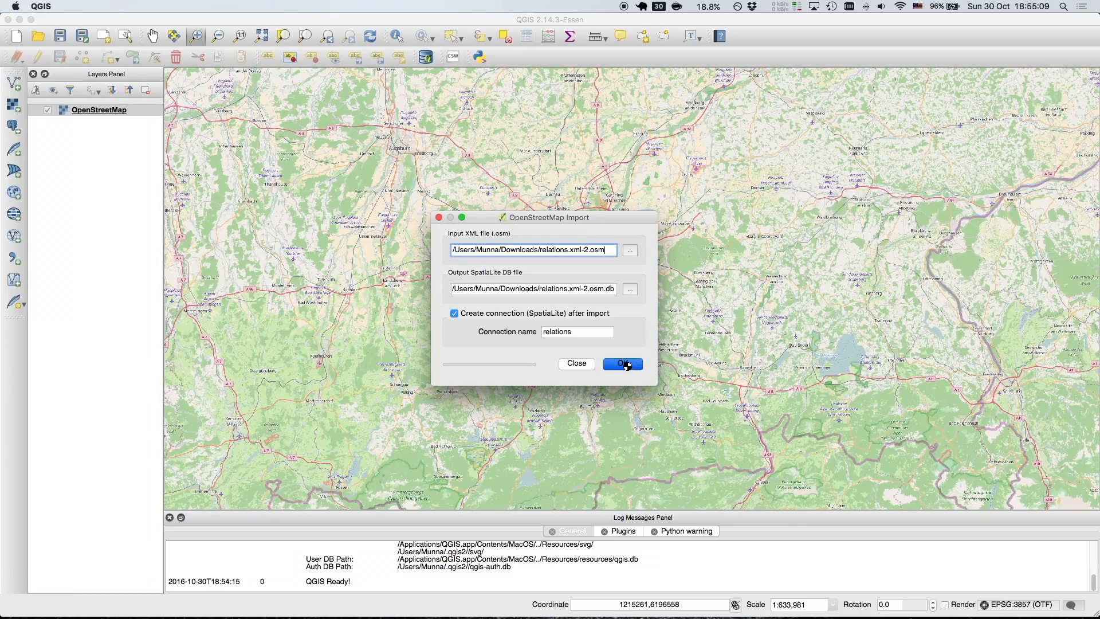
left_click(594, 318)
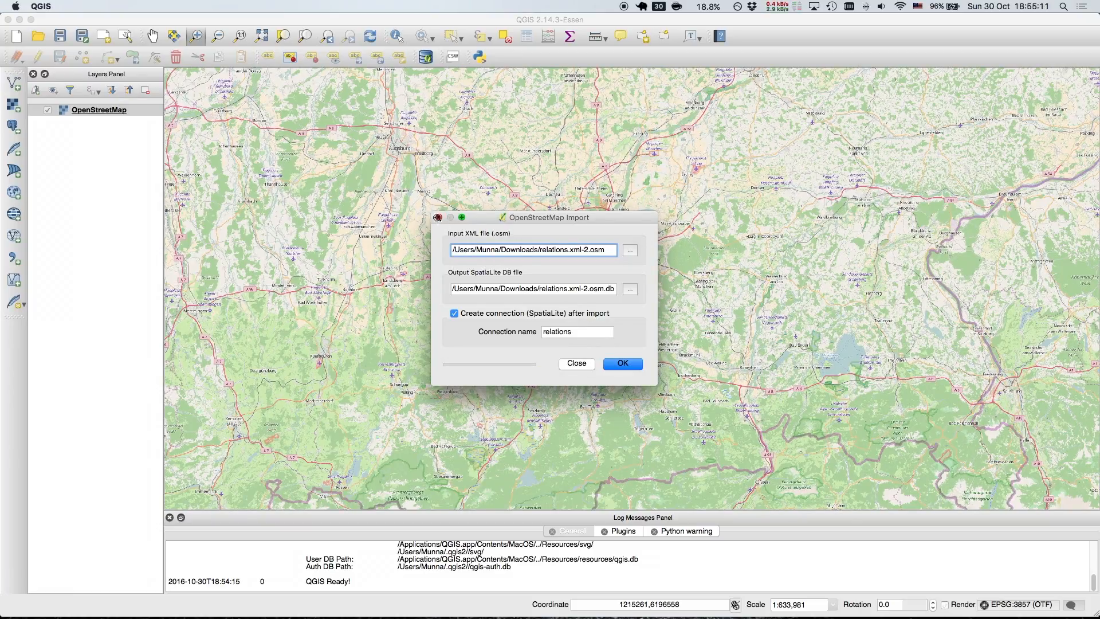
left_click(438, 218)
Start an OpenStreetMap topology export to SpatiaLite with relations.xml-2.osm.db from Downloads as the input database
left_click(273, 6)
mouse_move(277, 21)
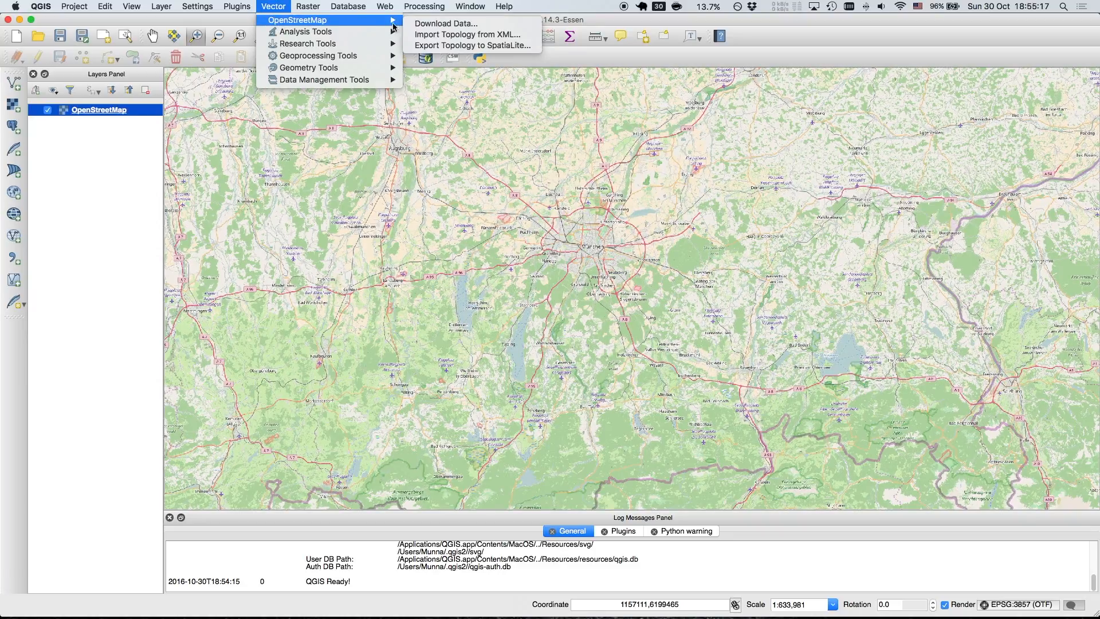
left_click(450, 46)
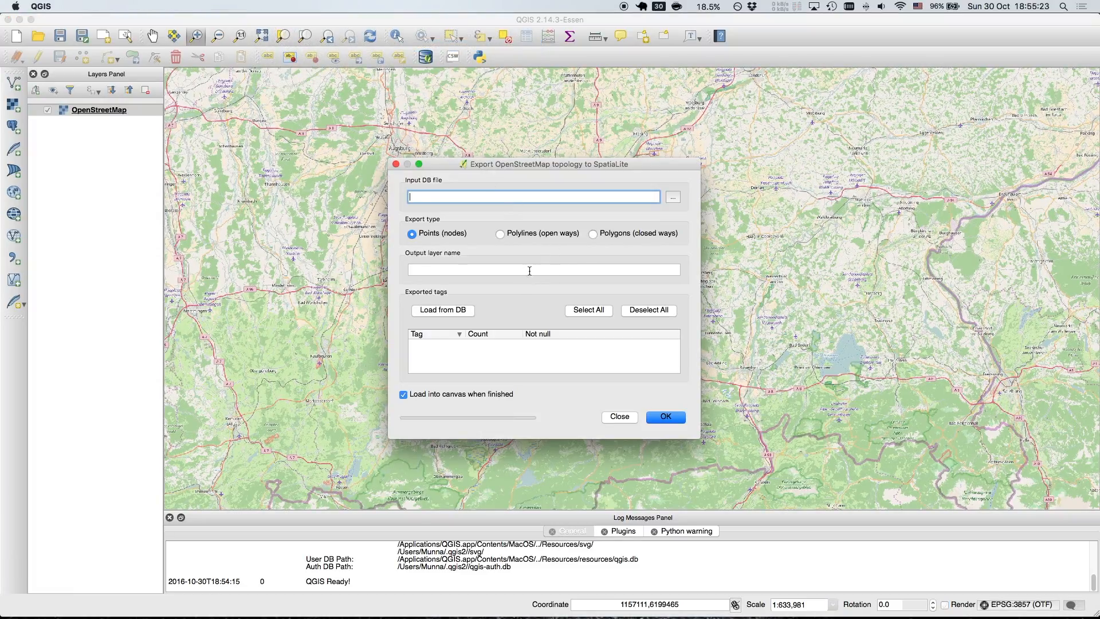
left_click(673, 198)
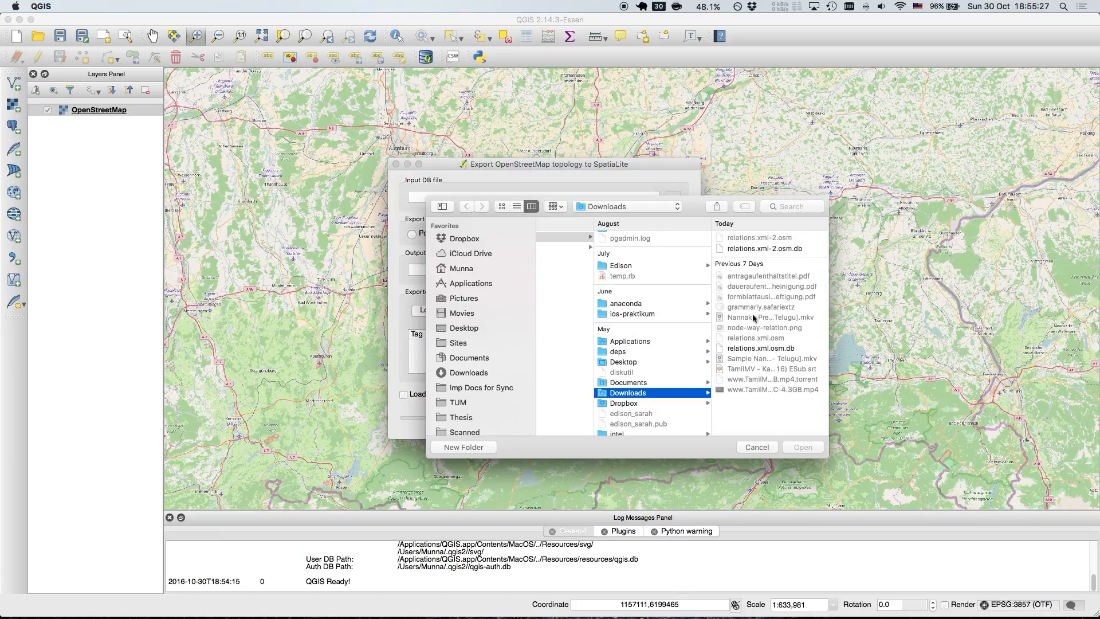
left_click(761, 248)
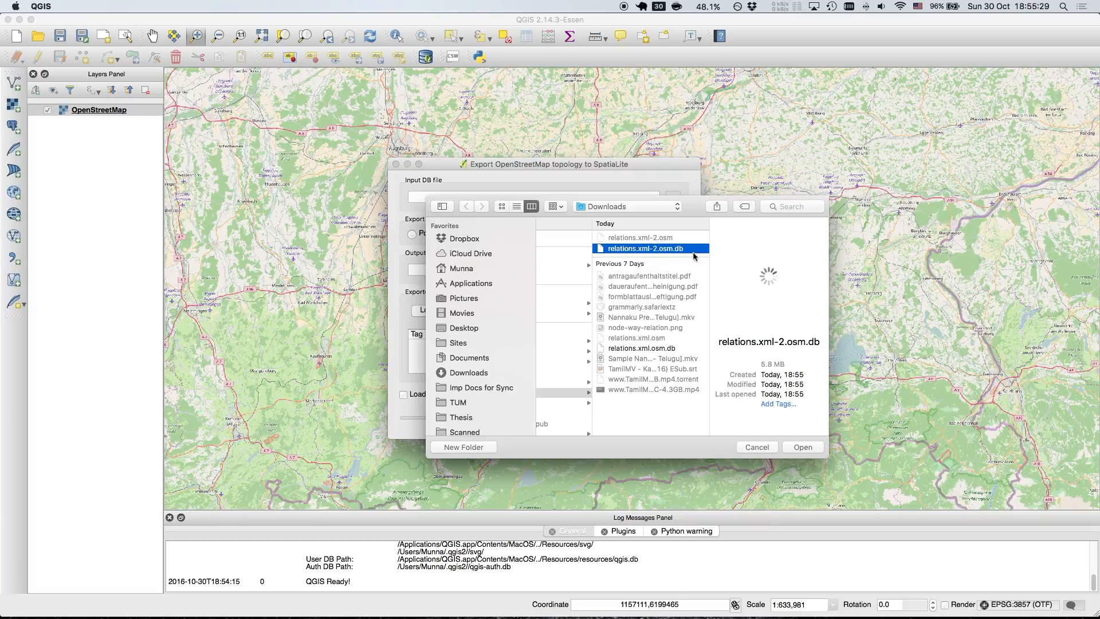
left_click(803, 446)
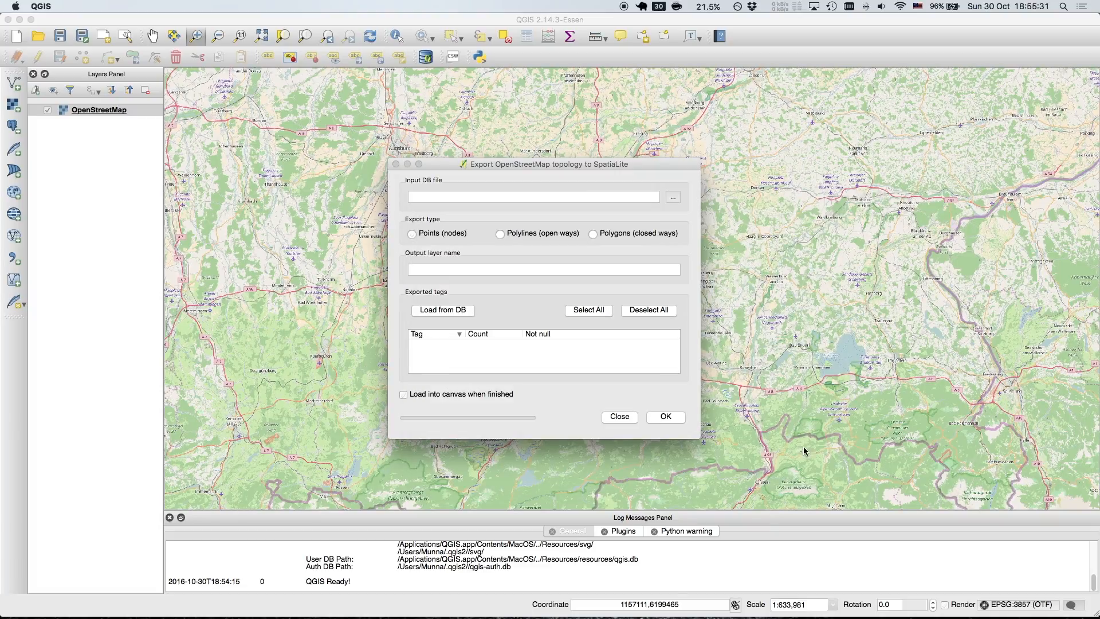
Export the polylines (open ways) as relations_polylines with all tags loaded from the database and selected, adding the layer to the canvas
left_click(501, 236)
left_click(525, 233)
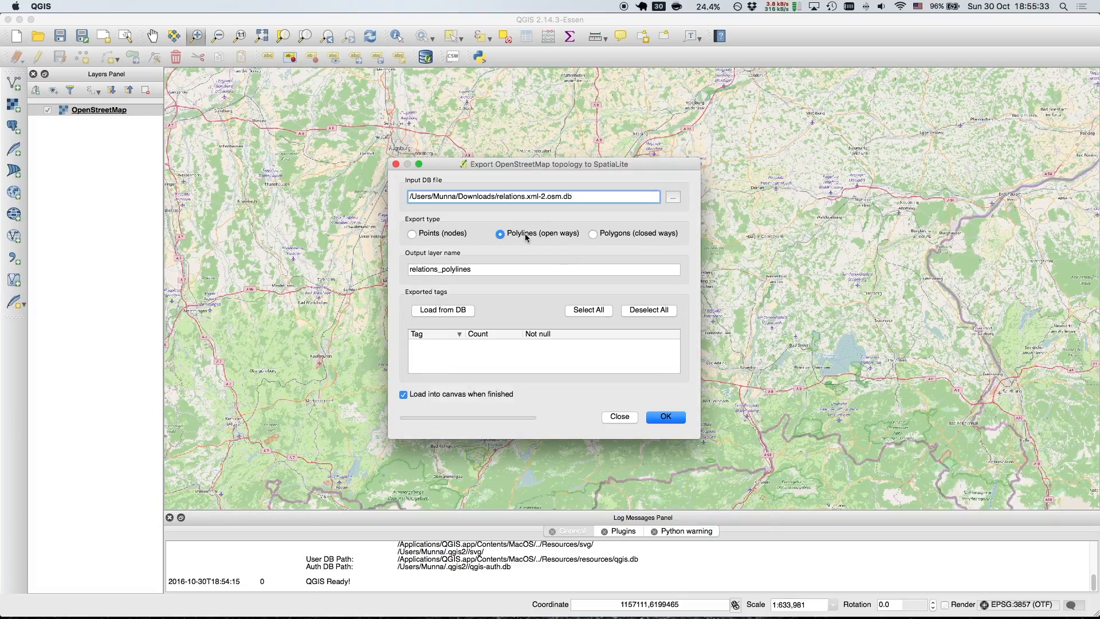
left_click(423, 312)
left_click(589, 312)
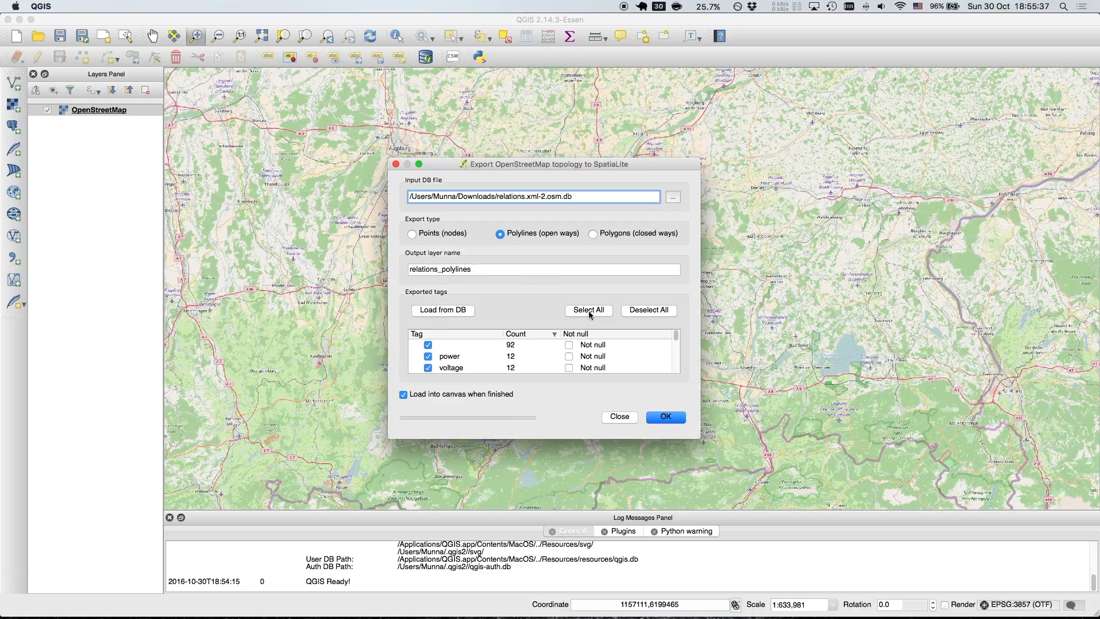
scroll(552, 344, "down", 10)
left_click(665, 417)
Export the points (nodes) as relations_points with all tags from the database, adding the layer to the canvas, and close the export dialog
left_click(585, 312)
left_click(412, 234)
left_click(418, 309)
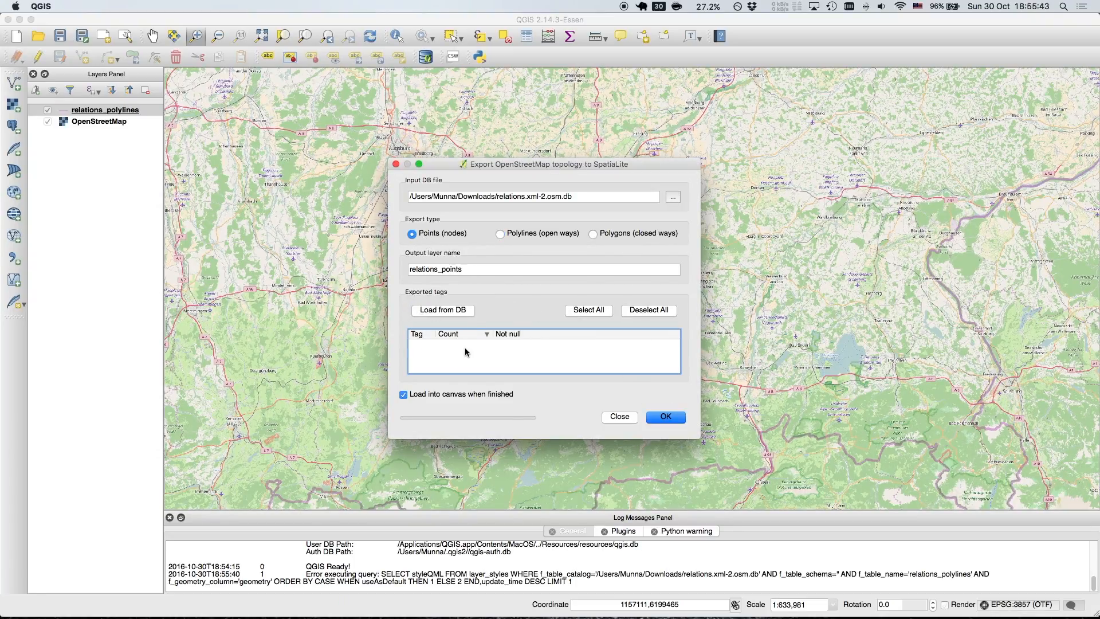
left_click(669, 418)
left_click(582, 312)
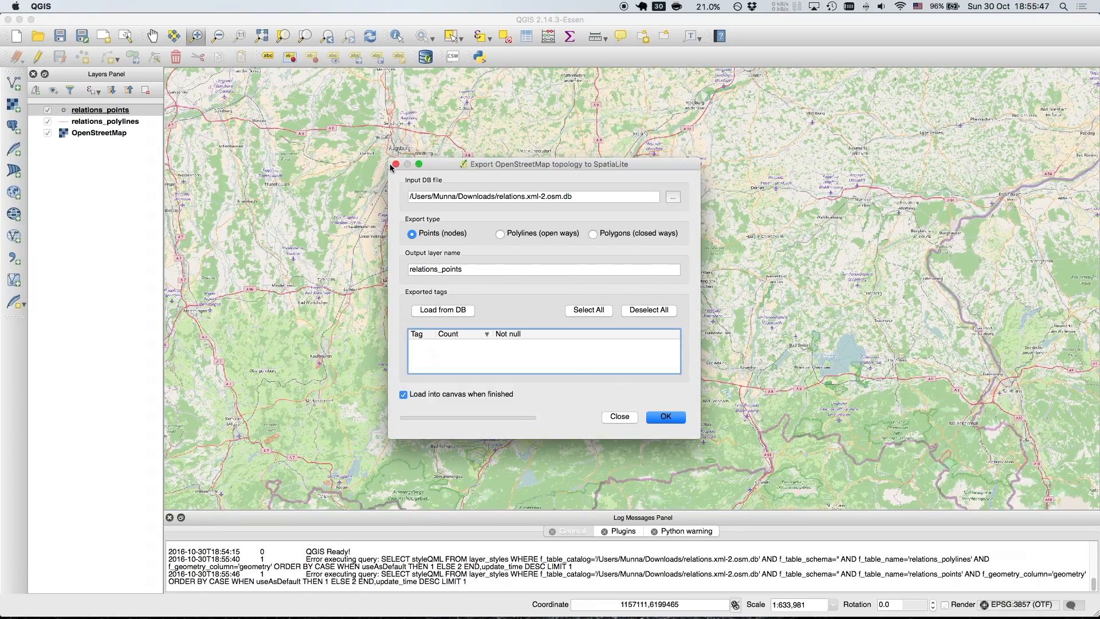
left_click(395, 165)
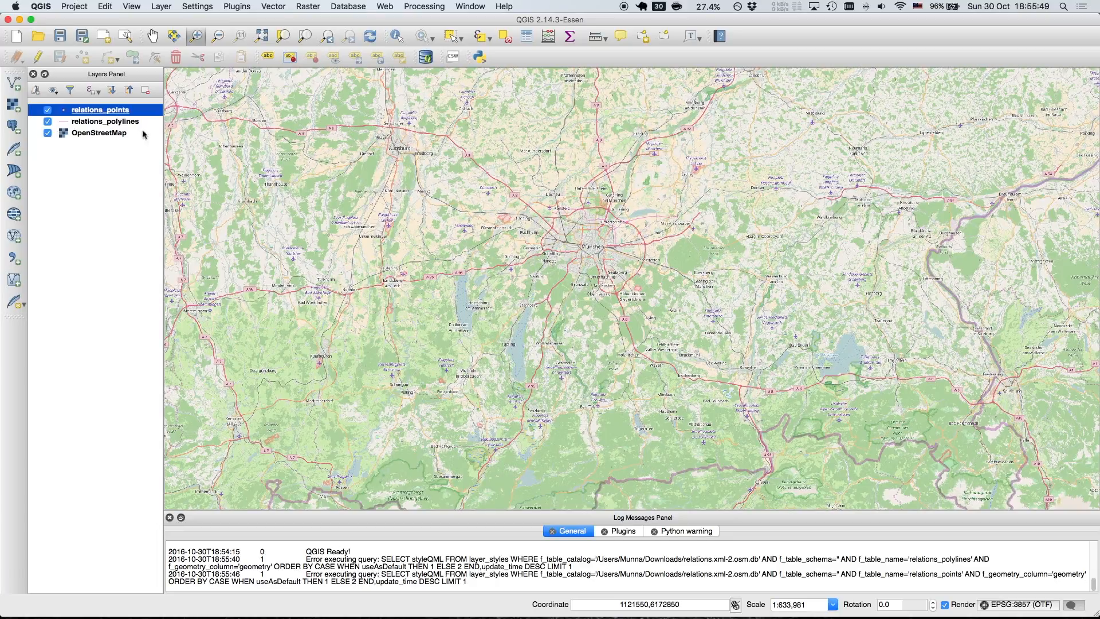
Set the line width of the relations_polylines layer to 1.26 mm in its style properties and apply the change
left_click(131, 125)
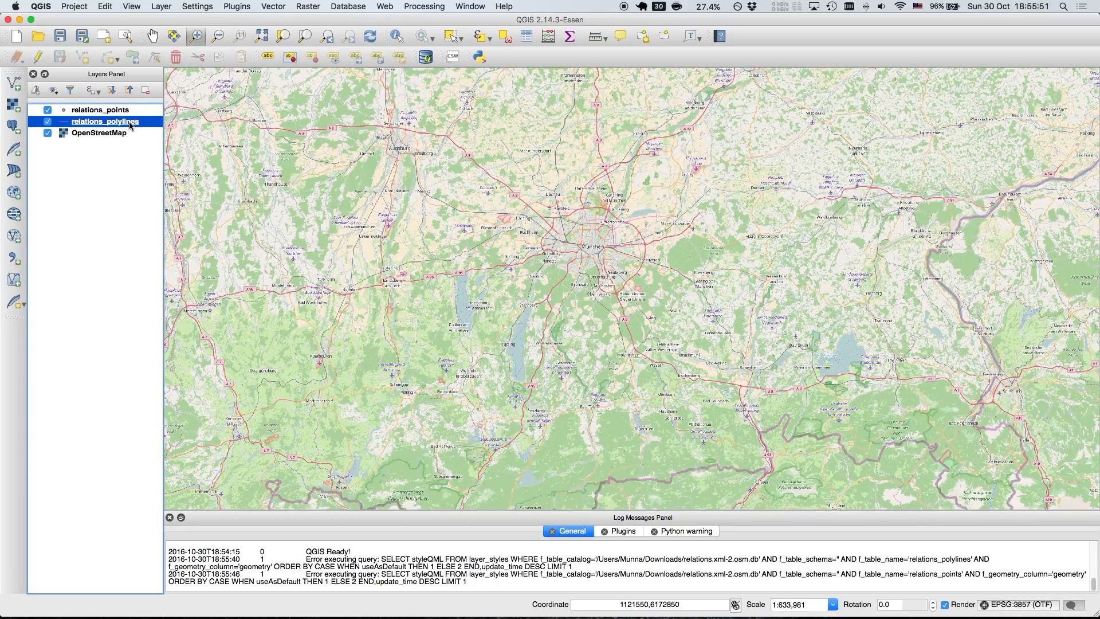
right_click(130, 125)
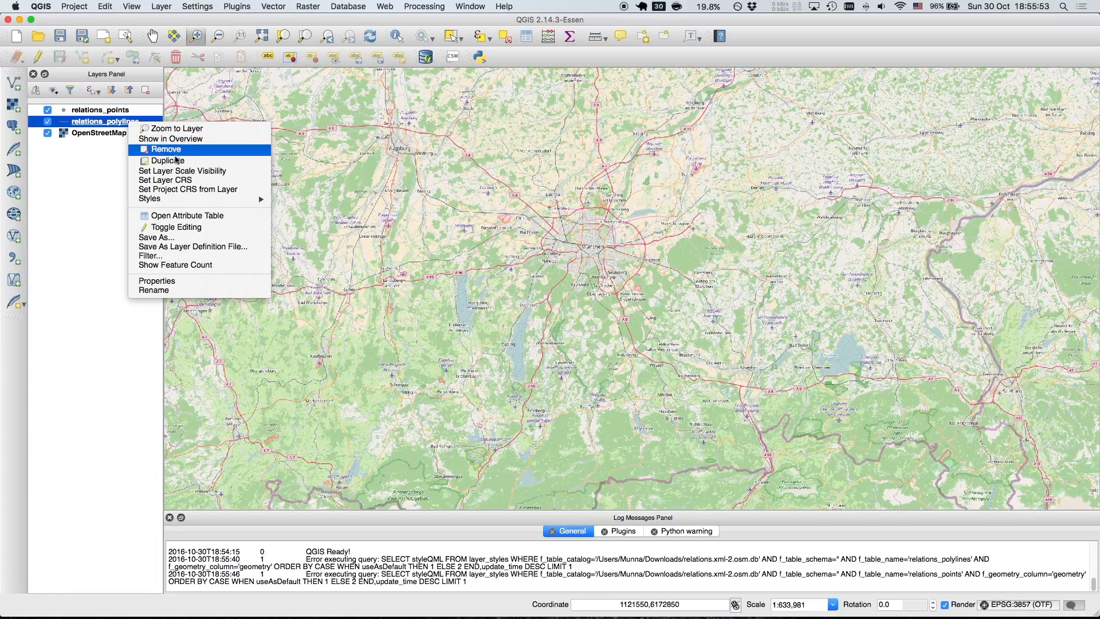
mouse_move(185, 202)
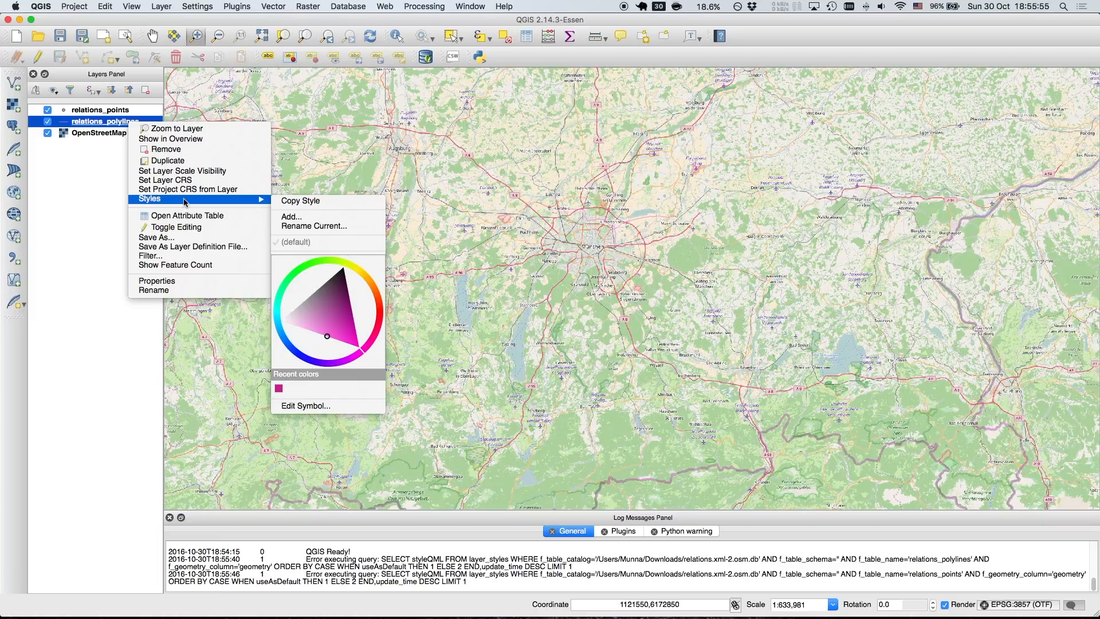
left_click(170, 282)
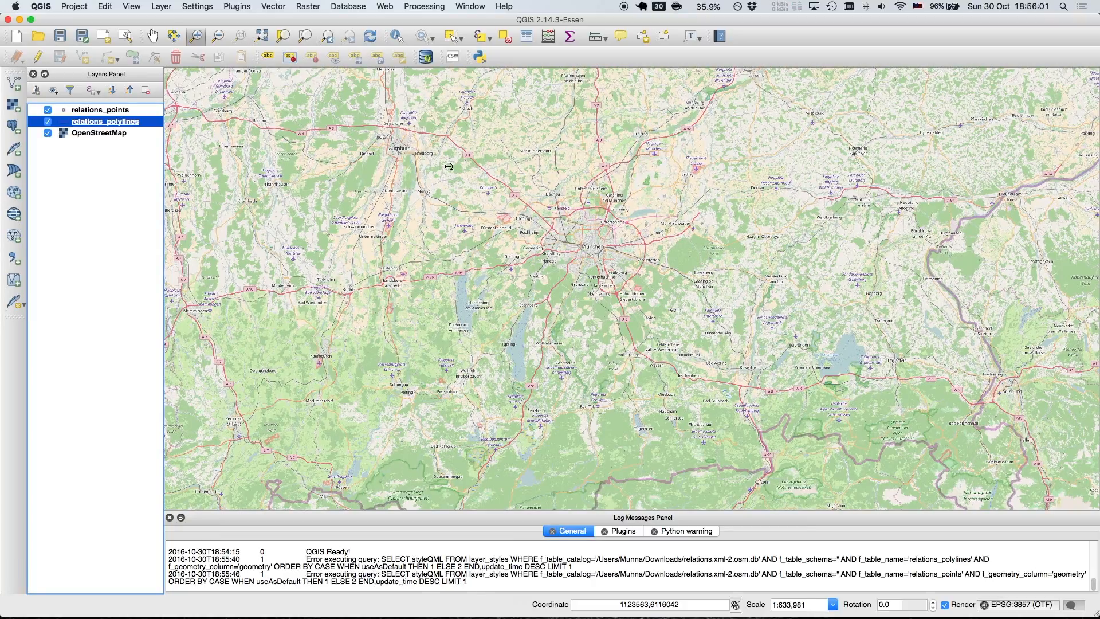
left_click(555, 111)
key("BackSpace")
type("1.26000")
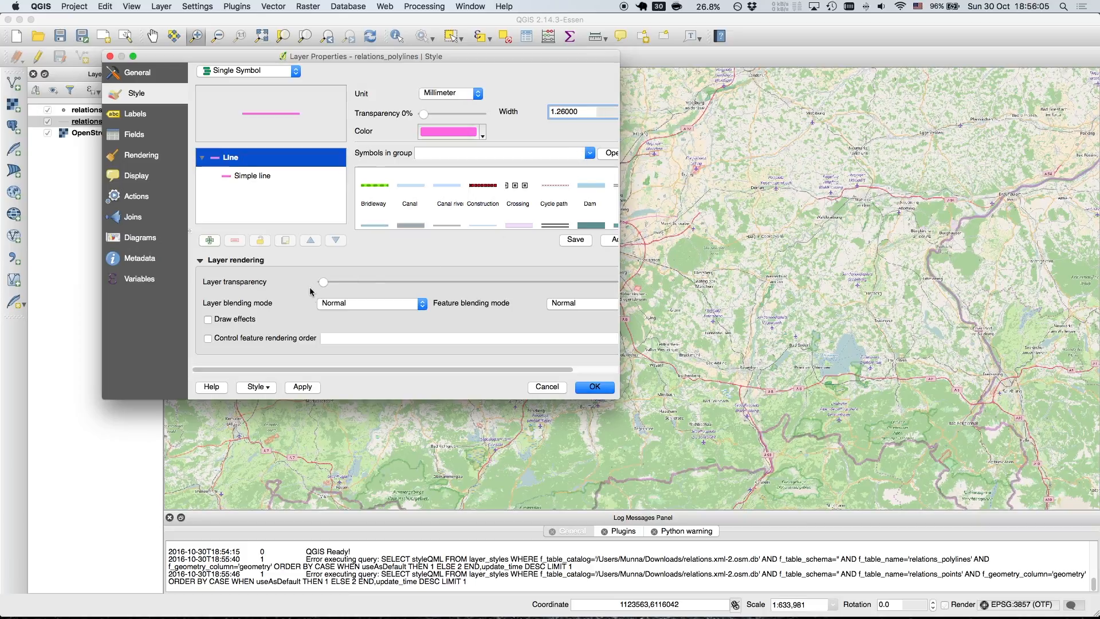
left_click(304, 387)
left_click(596, 388)
left_click_drag(564, 199, 693, 259)
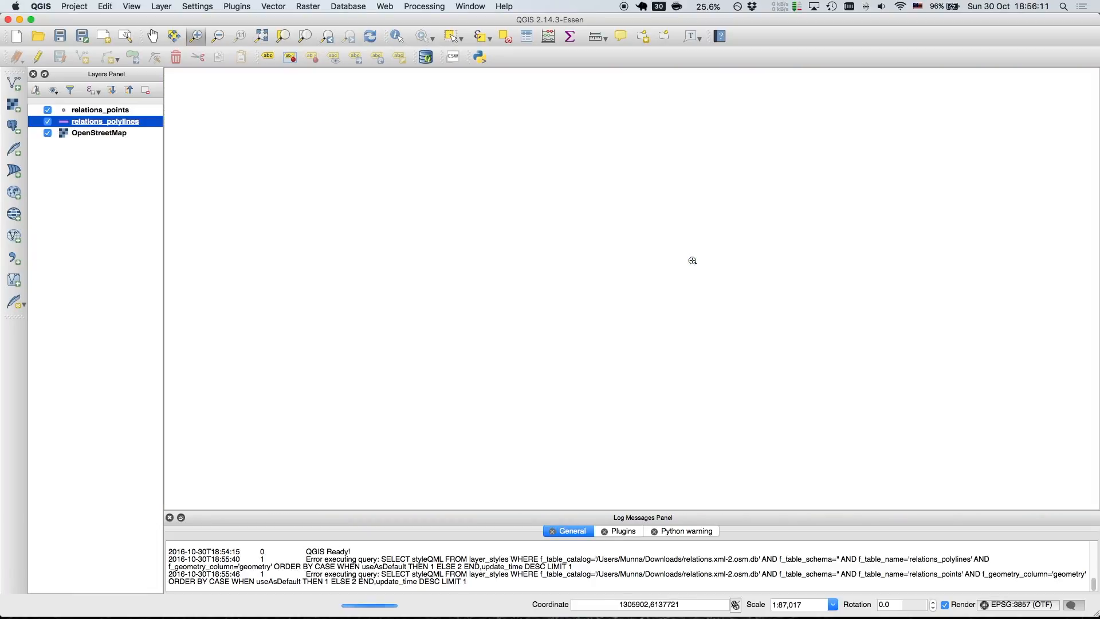